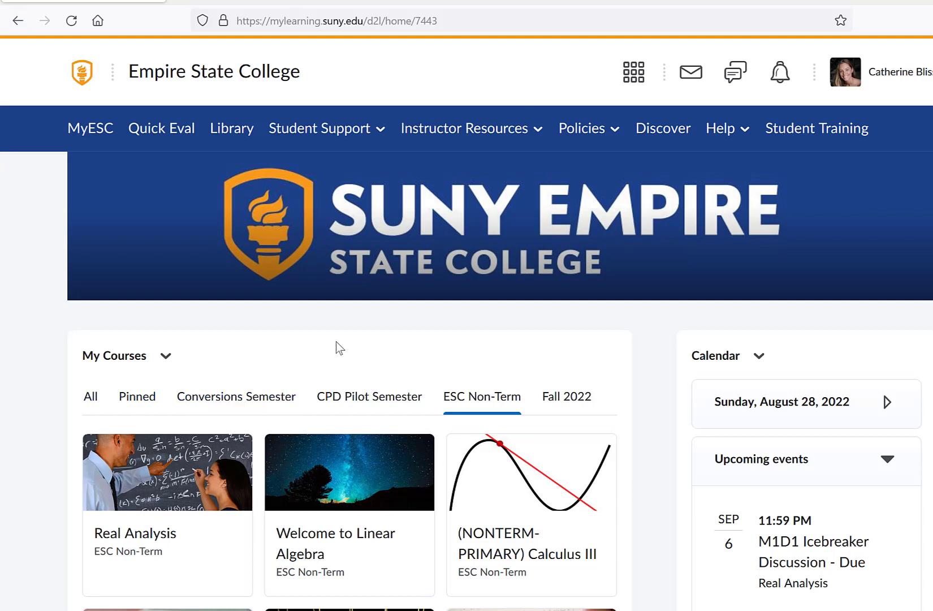
Open and close the student training course, then filter My Courses to Fall 2022.
click(801, 139)
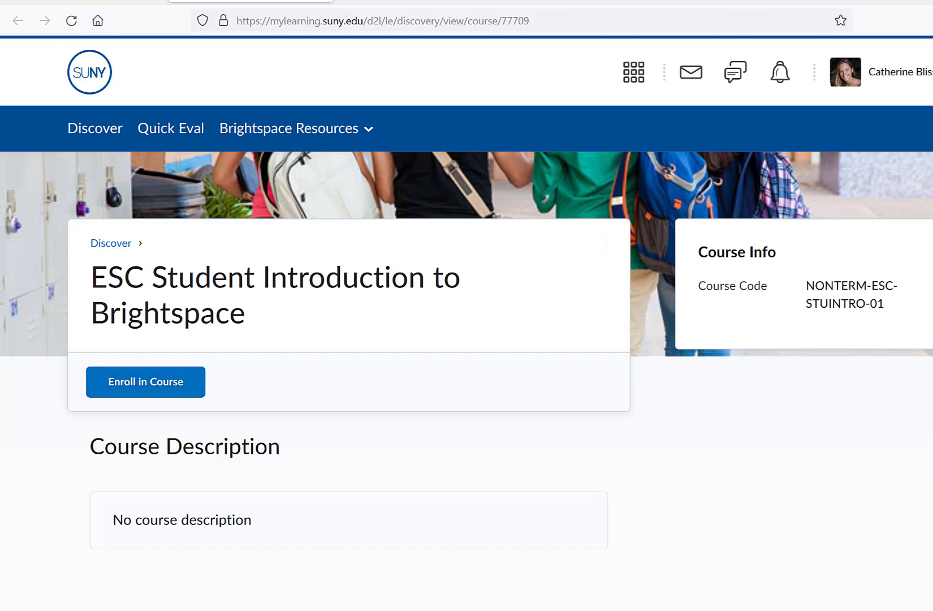
click(326, 1)
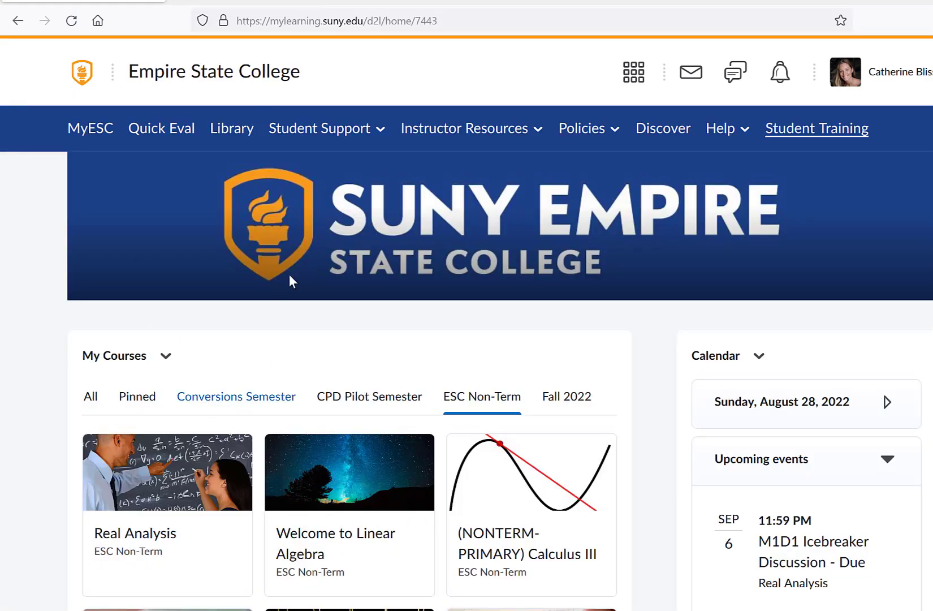
click(571, 402)
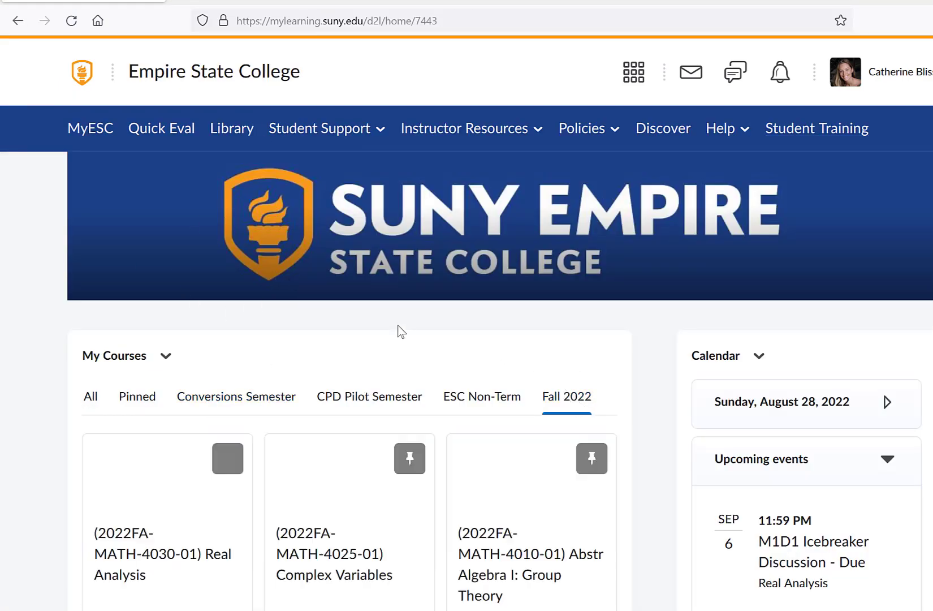
scroll(401, 327, down, 2)
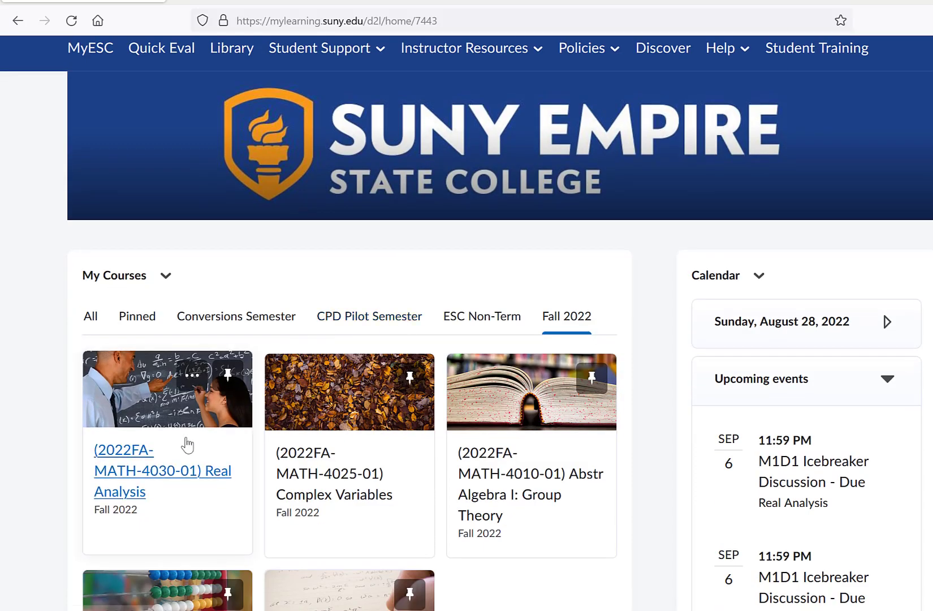
Open the Real Analysis course and scroll through its modules and welcome announcement.
click(192, 478)
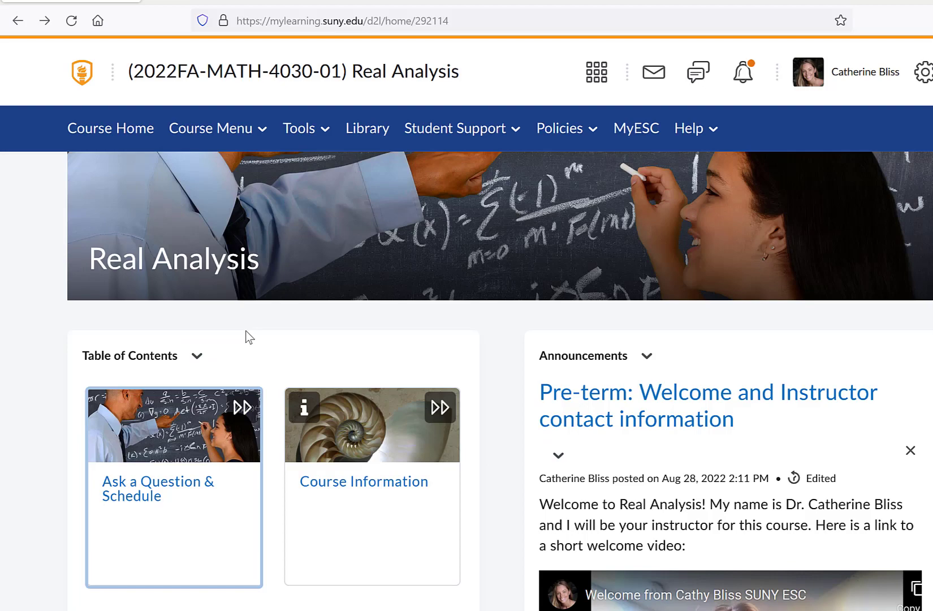
scroll(243, 512, down, 5)
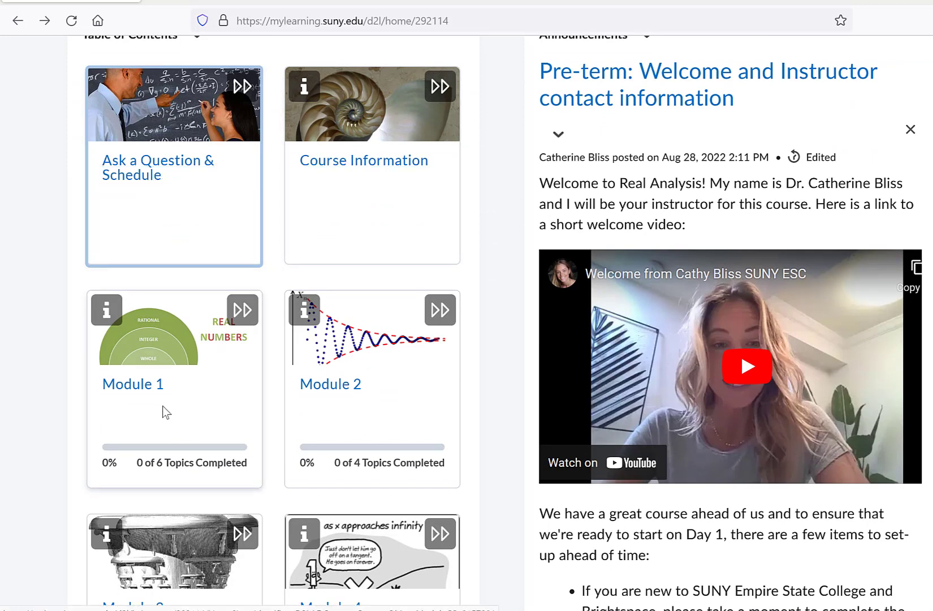
scroll(166, 406, down, 1)
scroll(334, 355, down, 3)
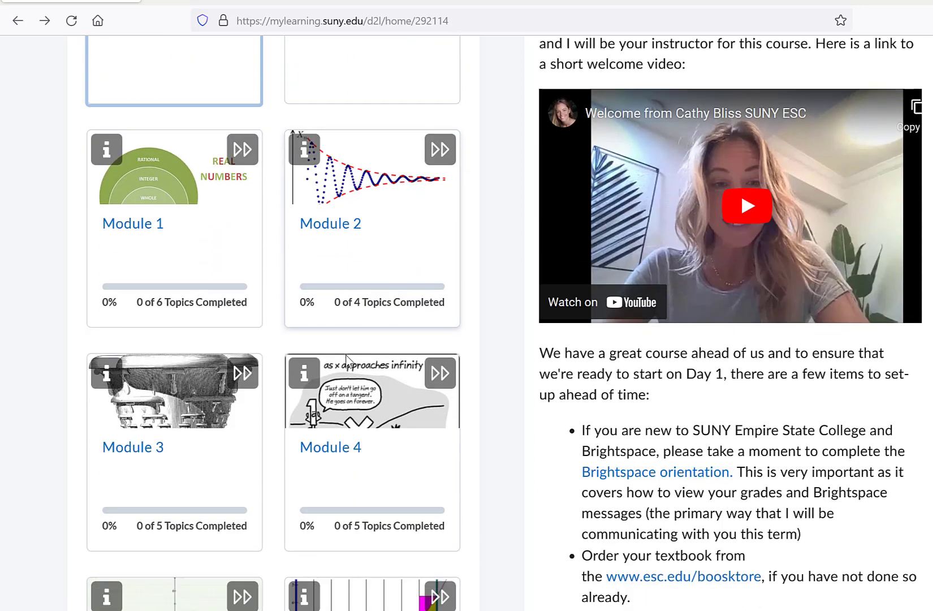
scroll(125, 400, down, 3)
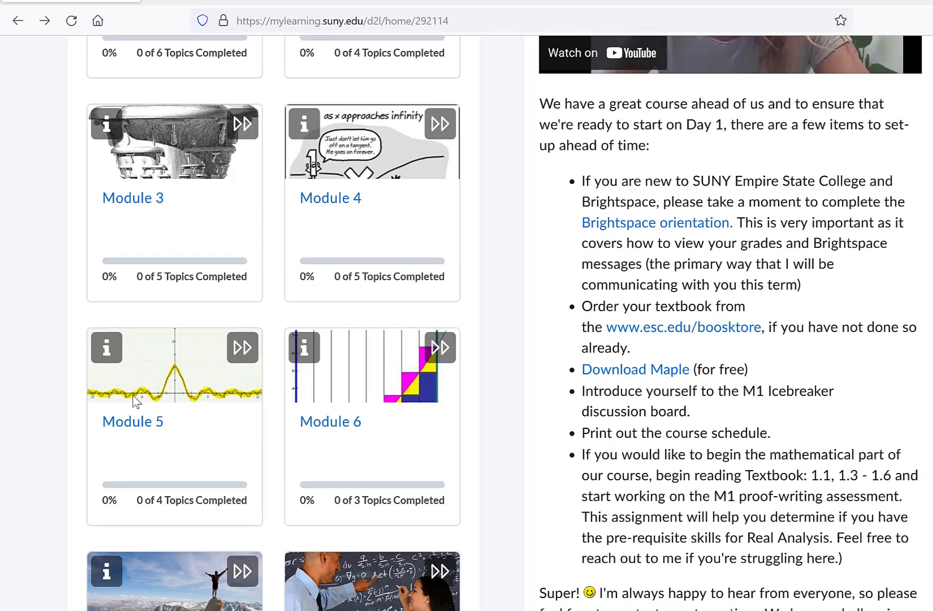
scroll(199, 249, up, 9)
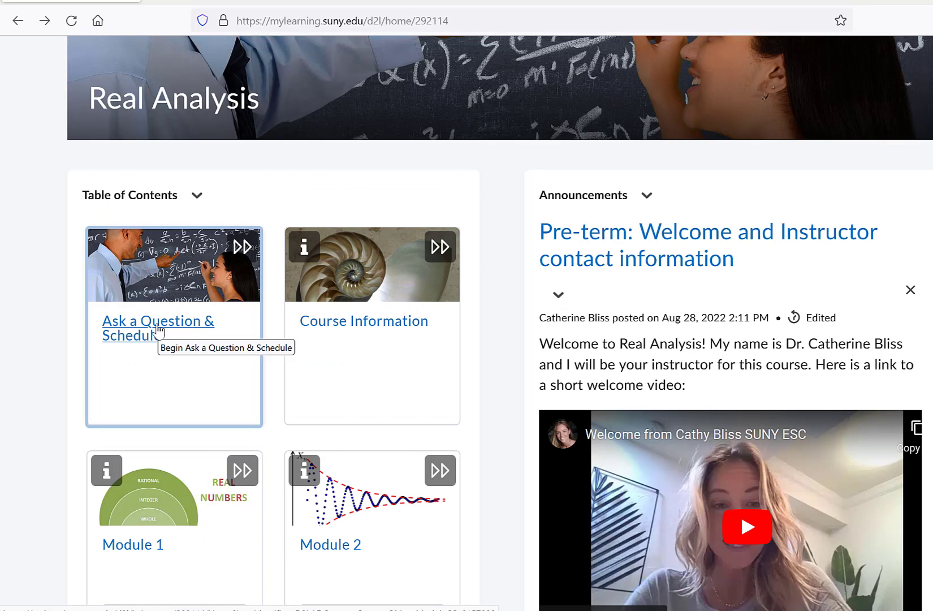
Open the Ask a Question & Schedule module and its Course Schedule page.
click(186, 291)
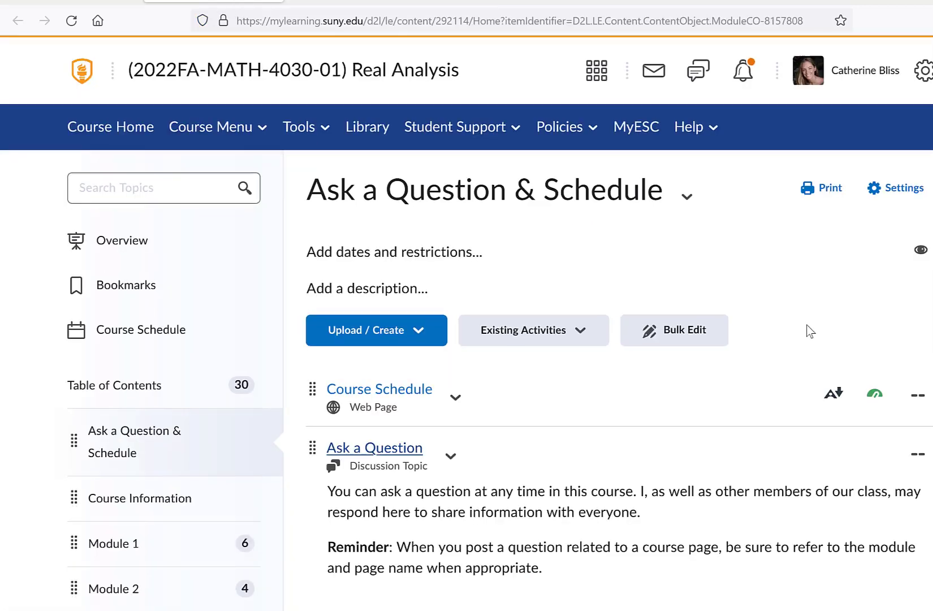
scroll(800, 332, down, 2)
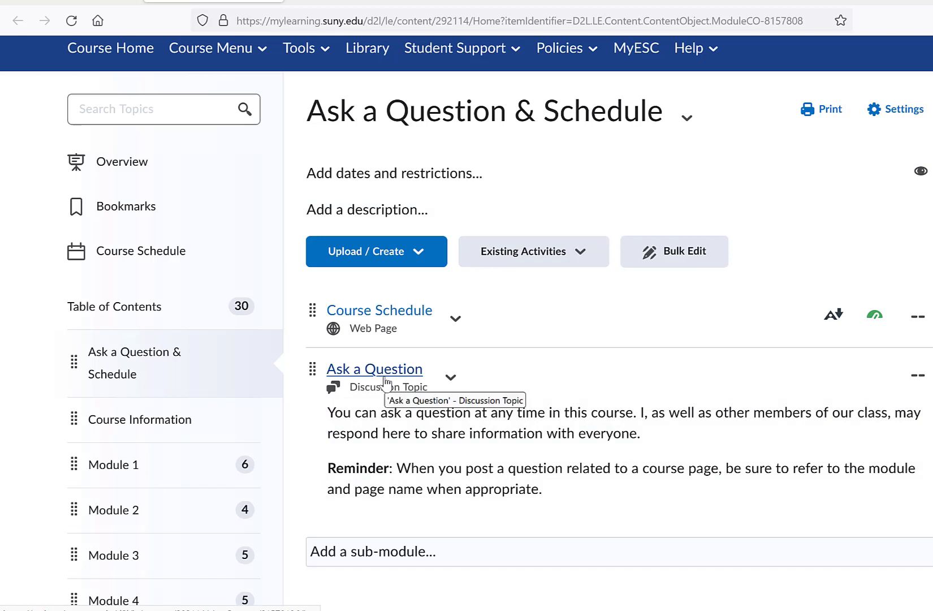
click(407, 317)
scroll(710, 317, down, 4)
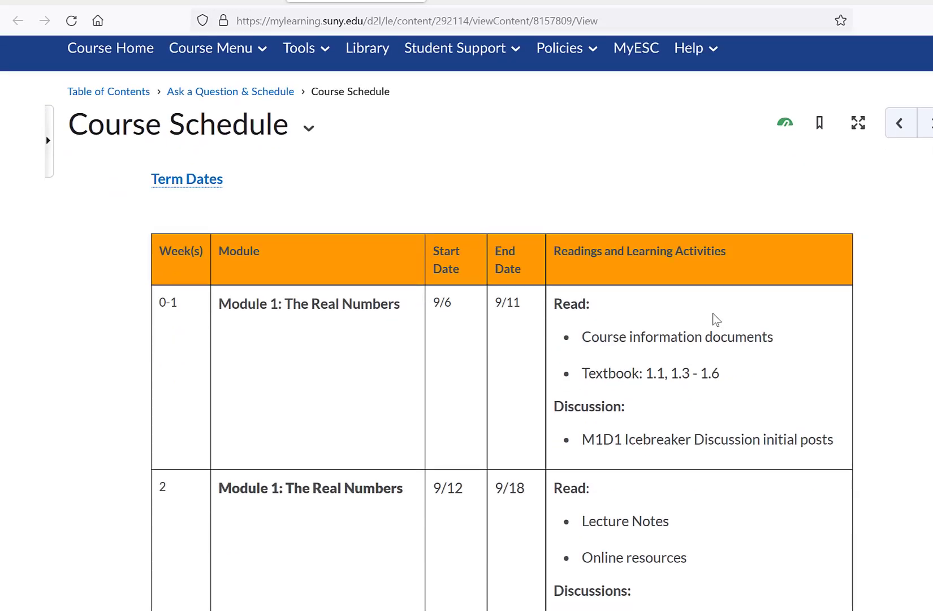
Scroll through the Course Schedule table, then return to the Ask a Question & Schedule module.
scroll(720, 316, down, 10)
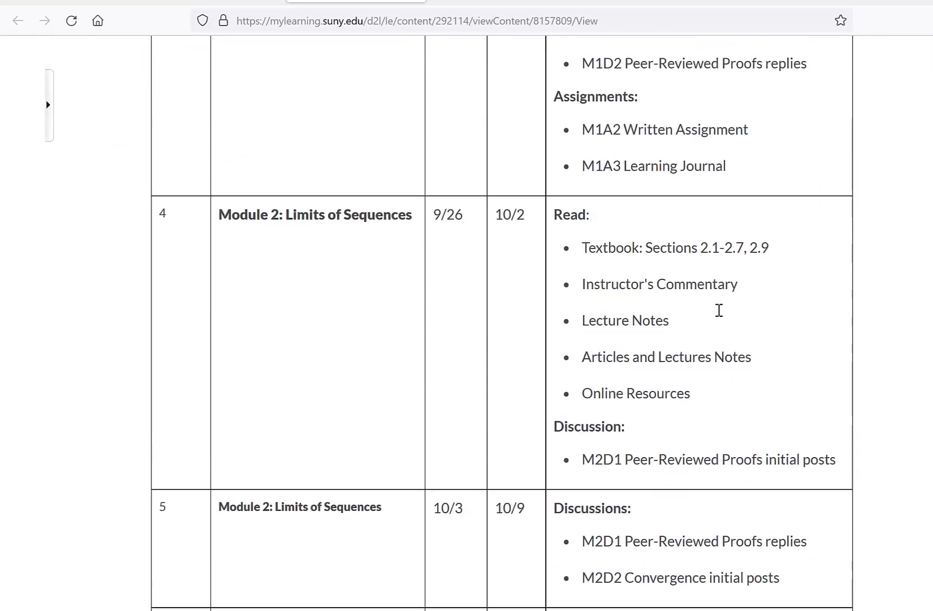
scroll(719, 312, down, 3)
scroll(719, 314, up, 13)
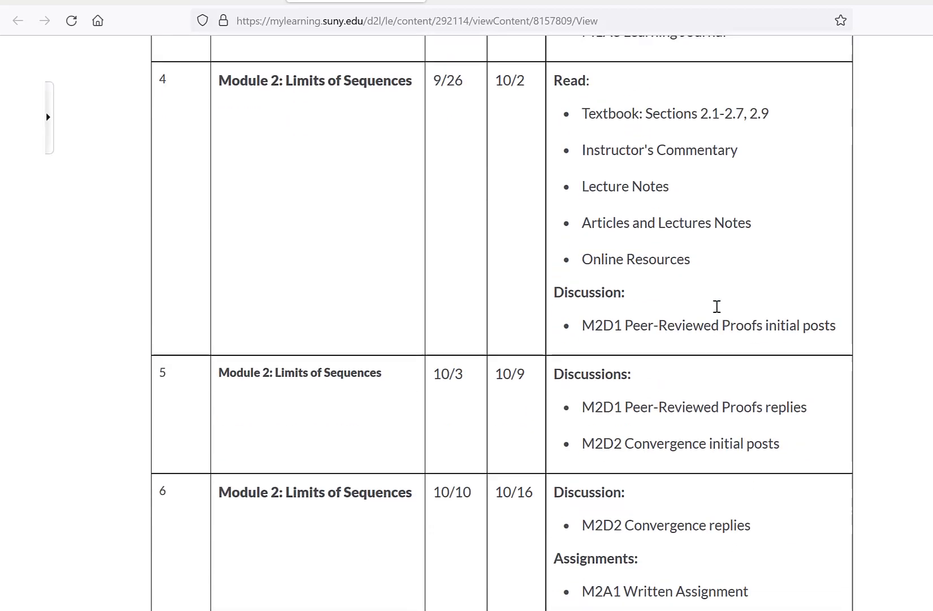
scroll(719, 313, up, 4)
scroll(720, 312, down, 1)
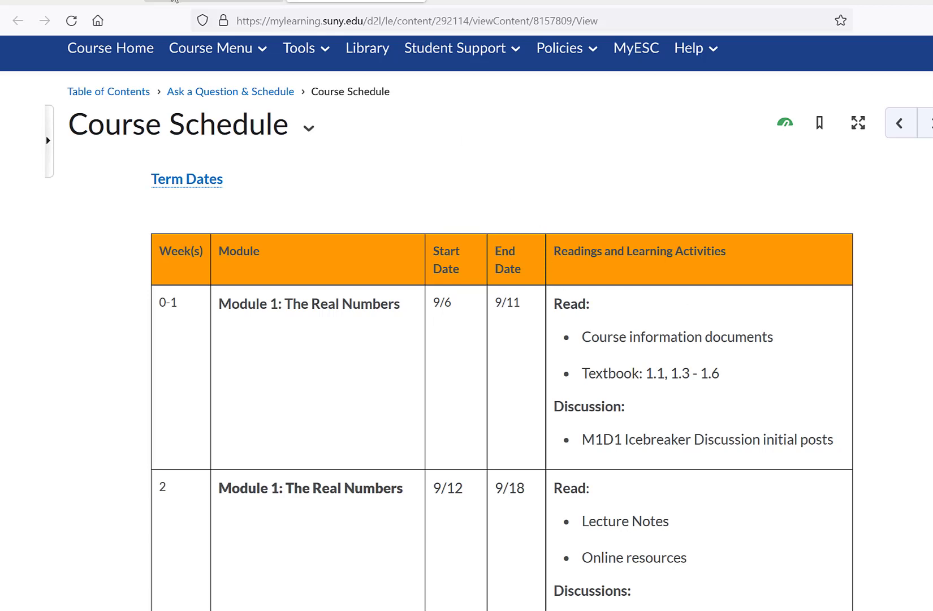
click(174, 2)
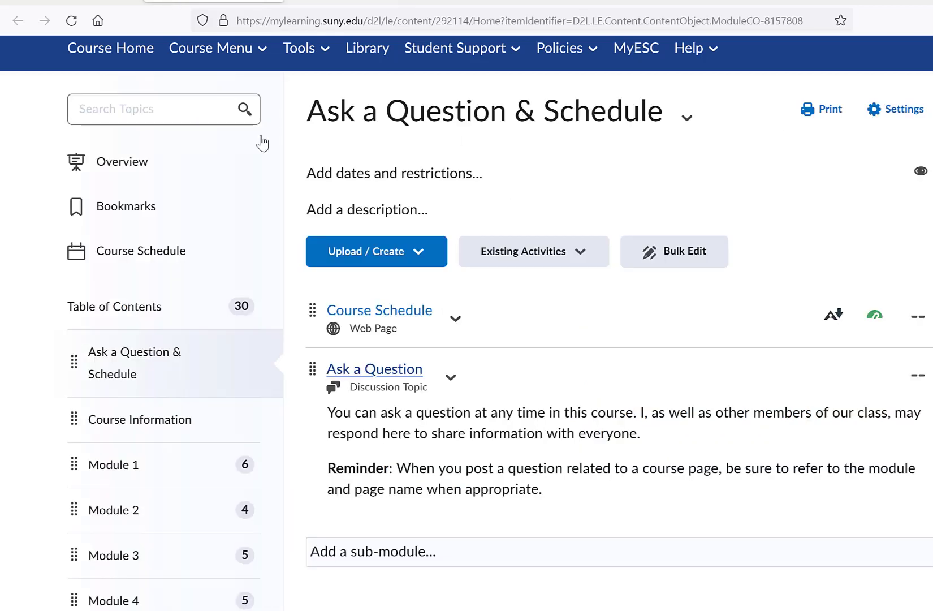
Start an Ask a Question thread titled 'Question about Module 1 #4' and move to its message body.
click(389, 368)
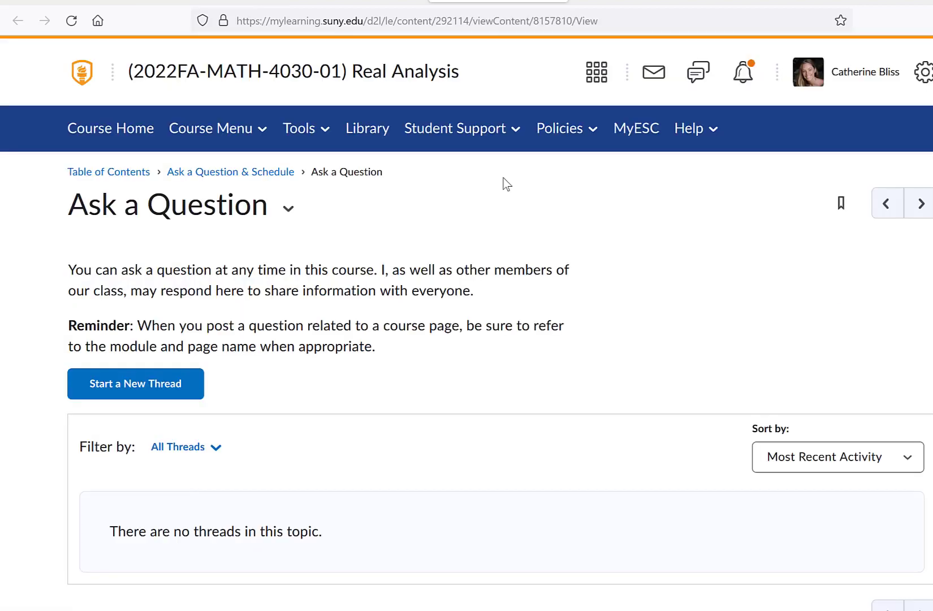
click(153, 389)
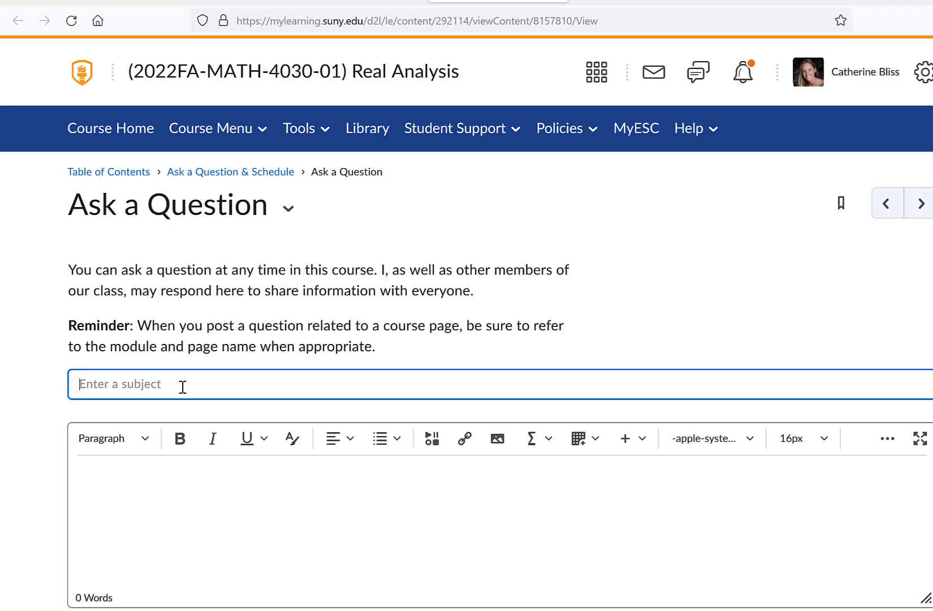
text(Question)
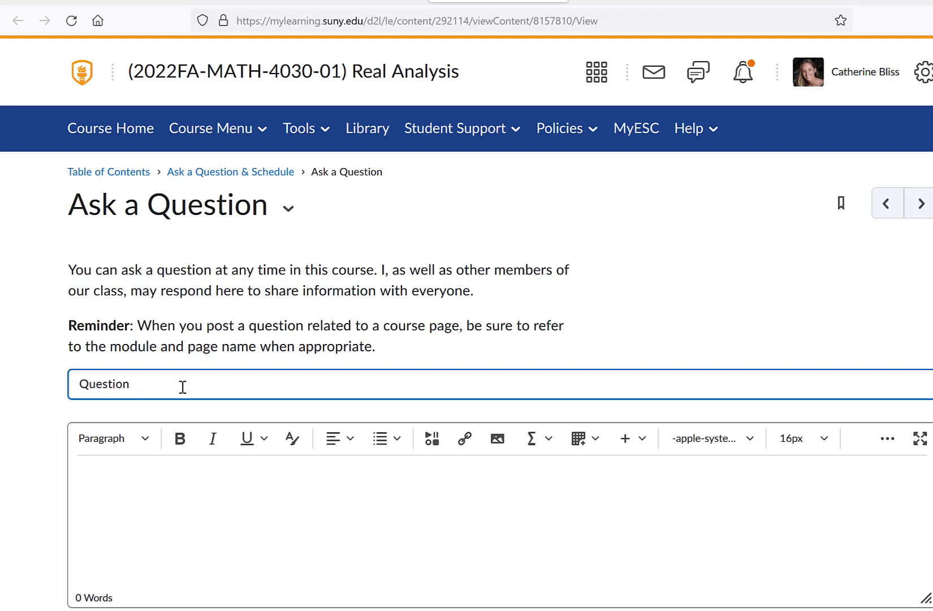
text( about Module 1 #4)
click(208, 477)
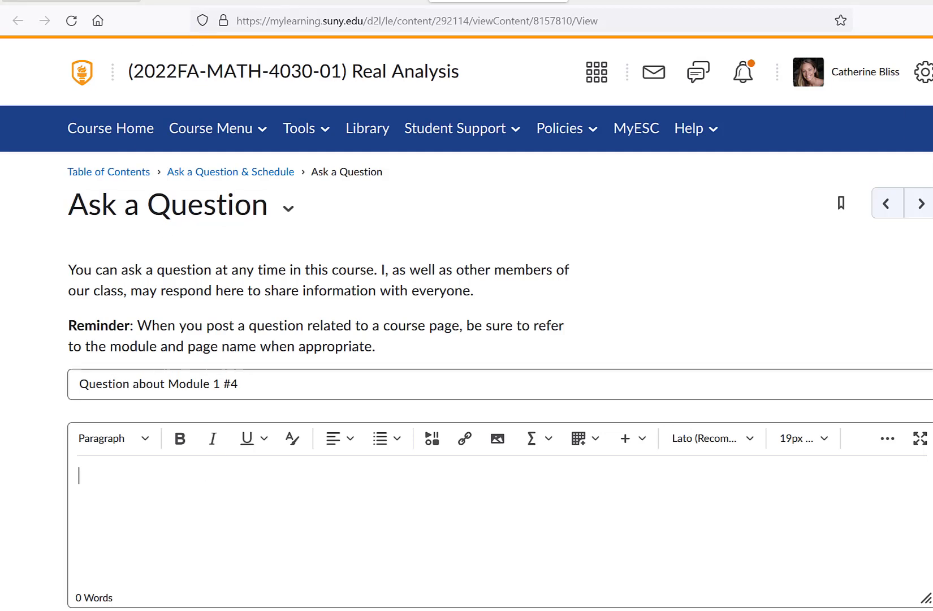
Go back to the course home and view the Course Information module's Welcome, Syllabus and Maple Center pages.
key(alt+Left)
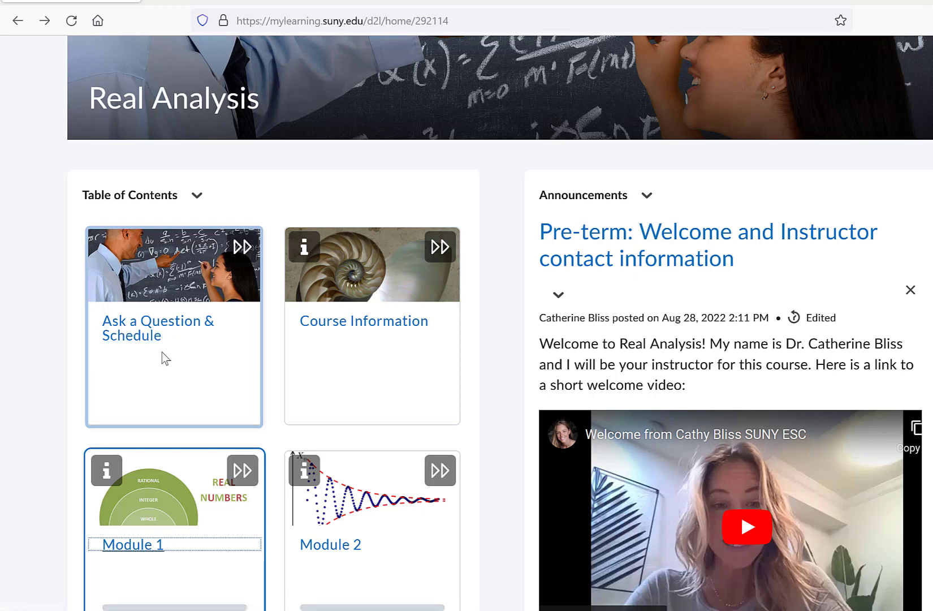
click(313, 324)
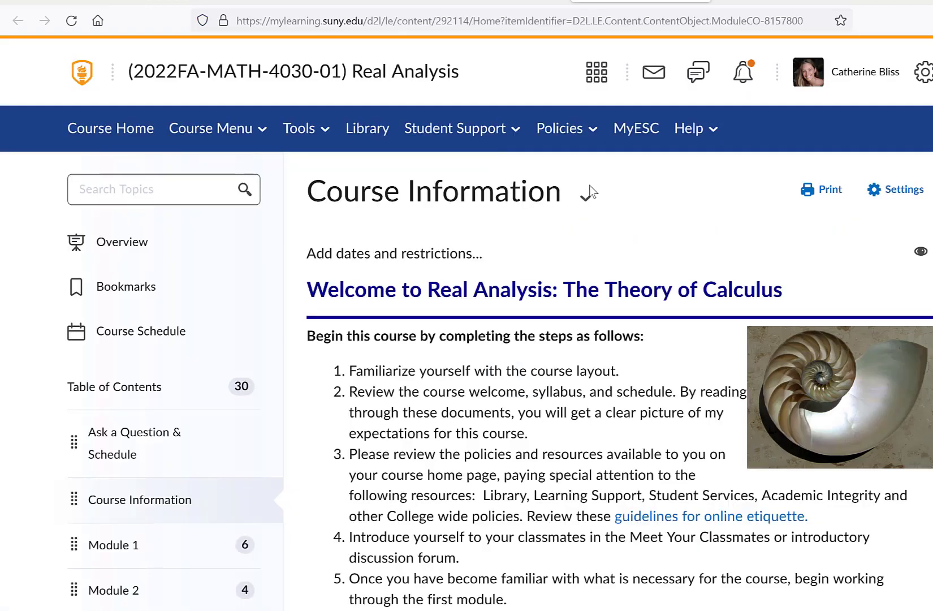
scroll(596, 200, down, 5)
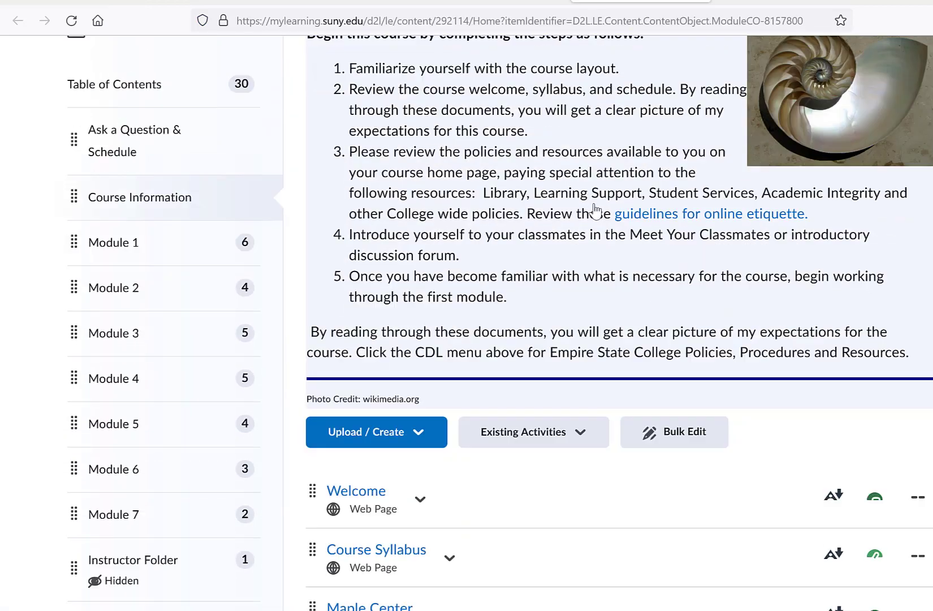
scroll(562, 303, down, 1)
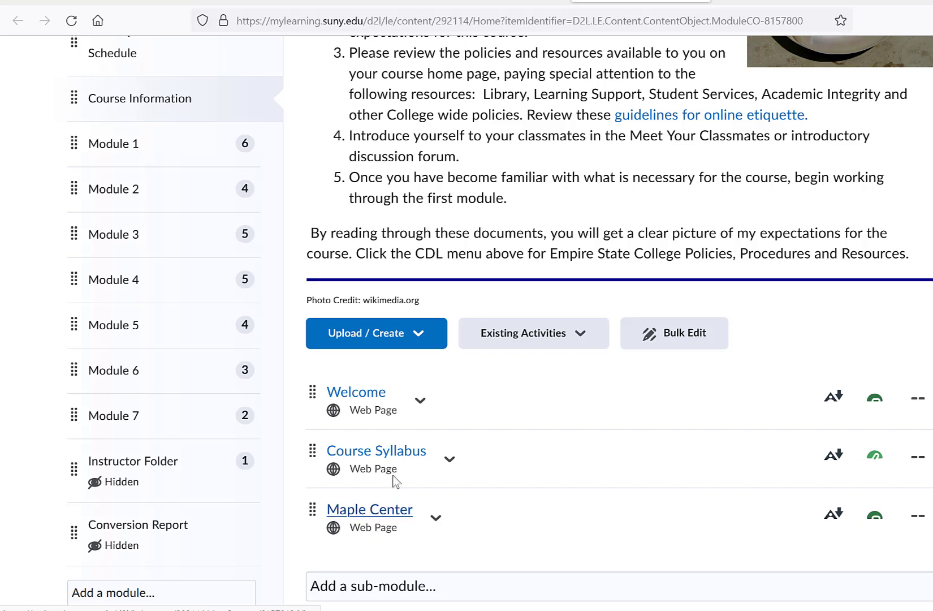
click(372, 512)
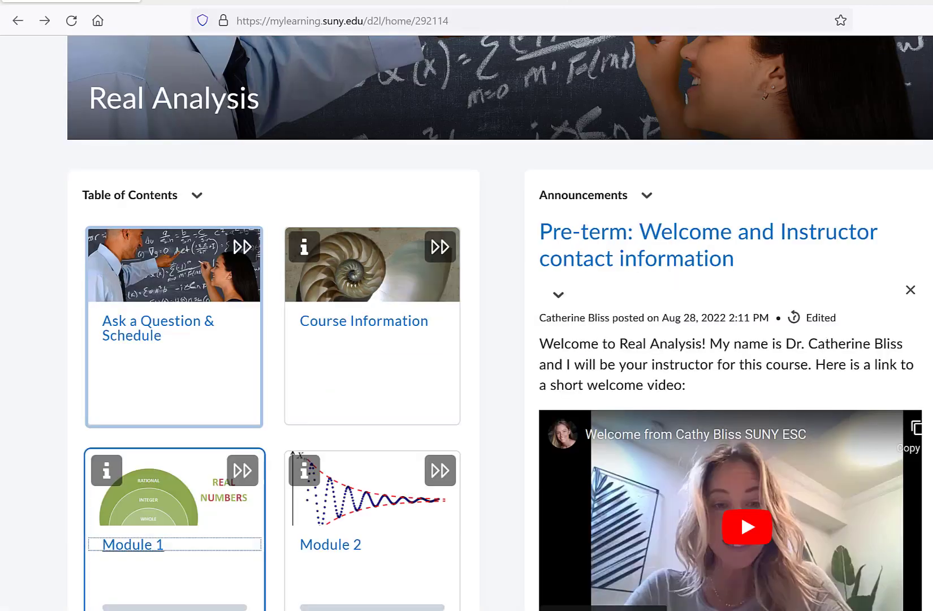
scroll(267, 357, down, 2)
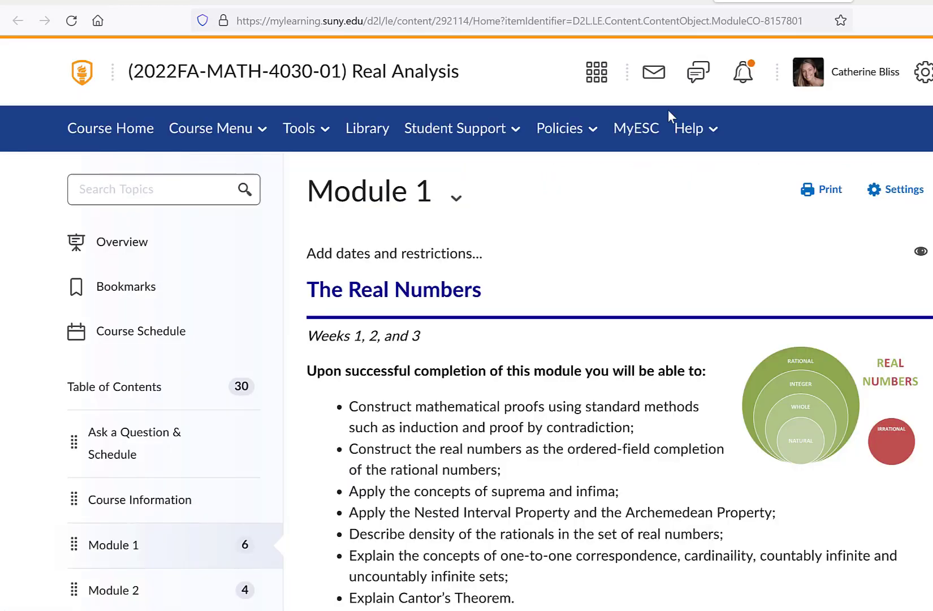
scroll(510, 342, down, 2)
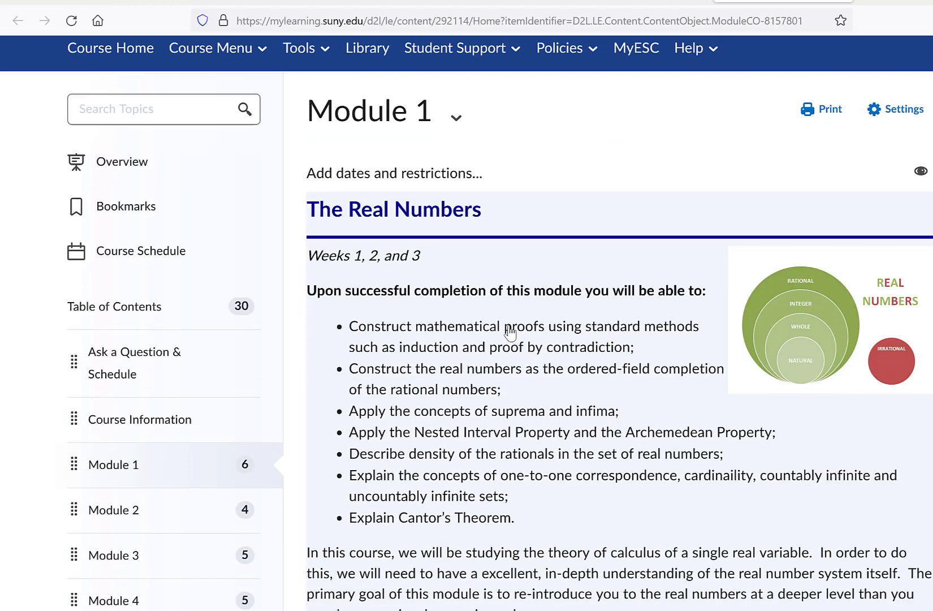
scroll(520, 264, down, 1)
scroll(624, 333, down, 5)
scroll(628, 330, down, 7)
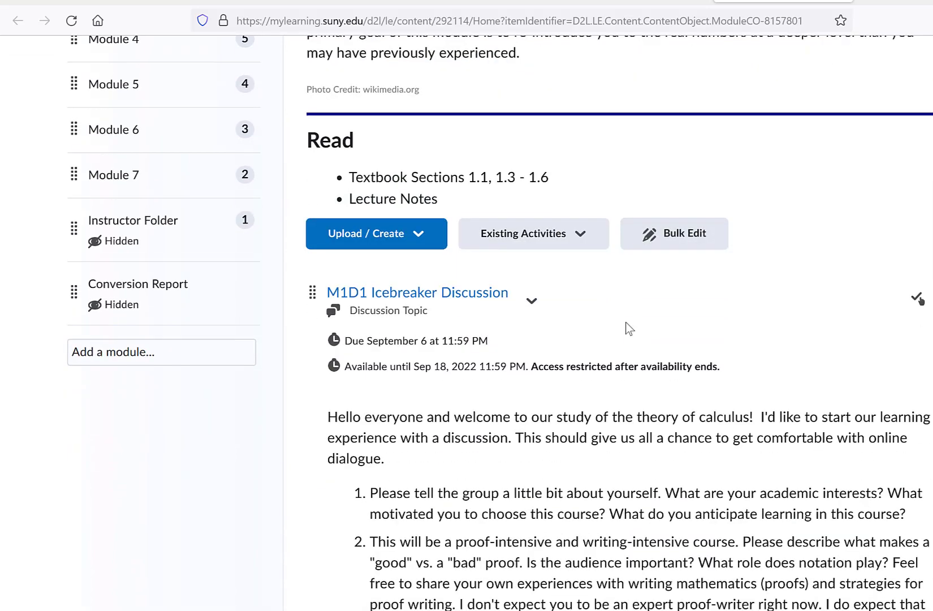
scroll(620, 324, down, 8)
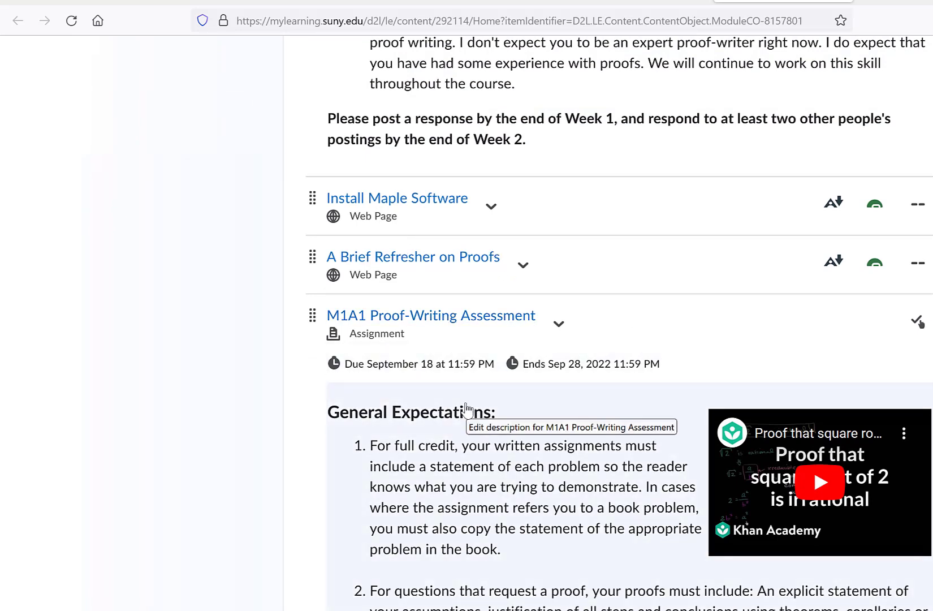
scroll(478, 413, up, 10)
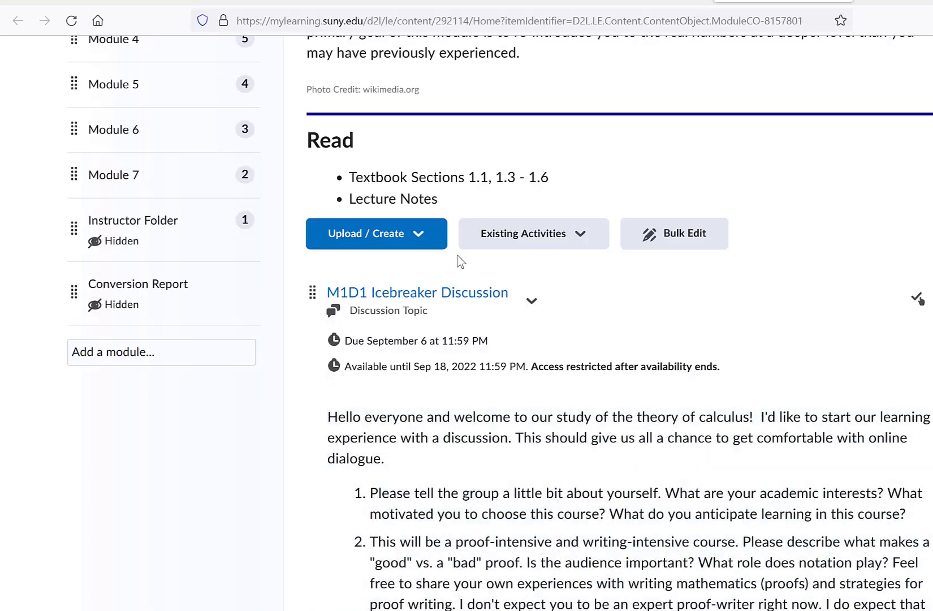
scroll(470, 244, up, 10)
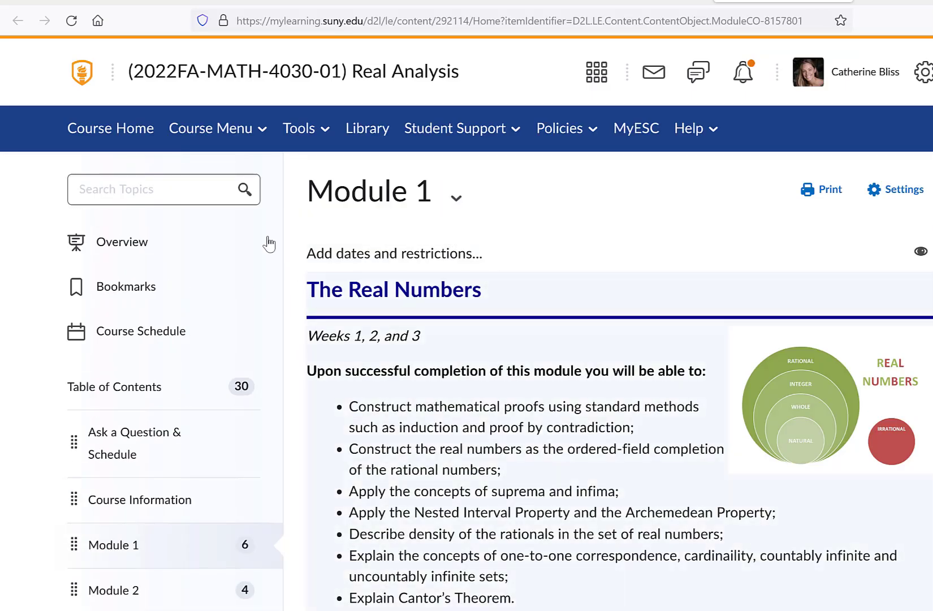
Go to Course Home and scroll through the module tiles and welcome announcement.
click(157, 133)
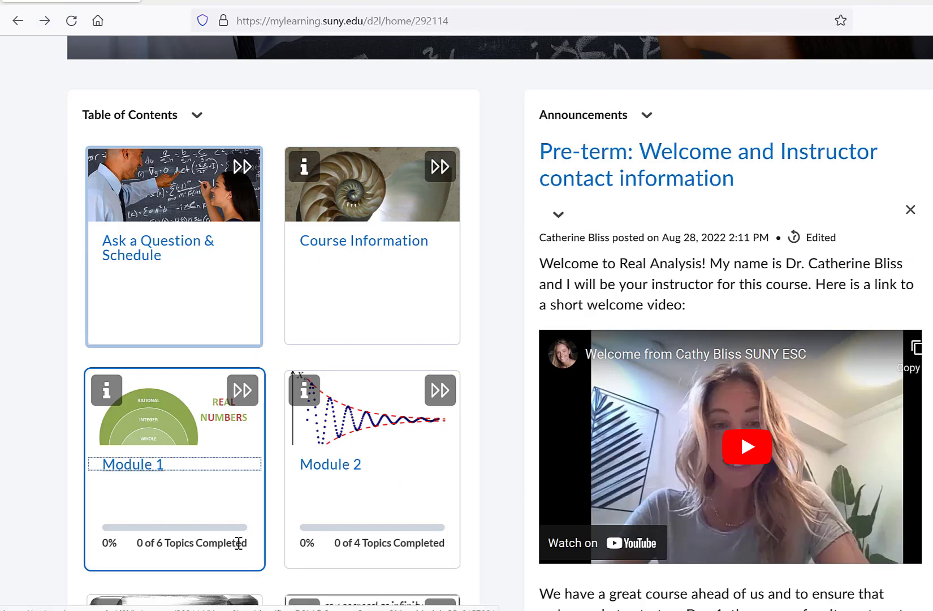
scroll(218, 489, down, 2)
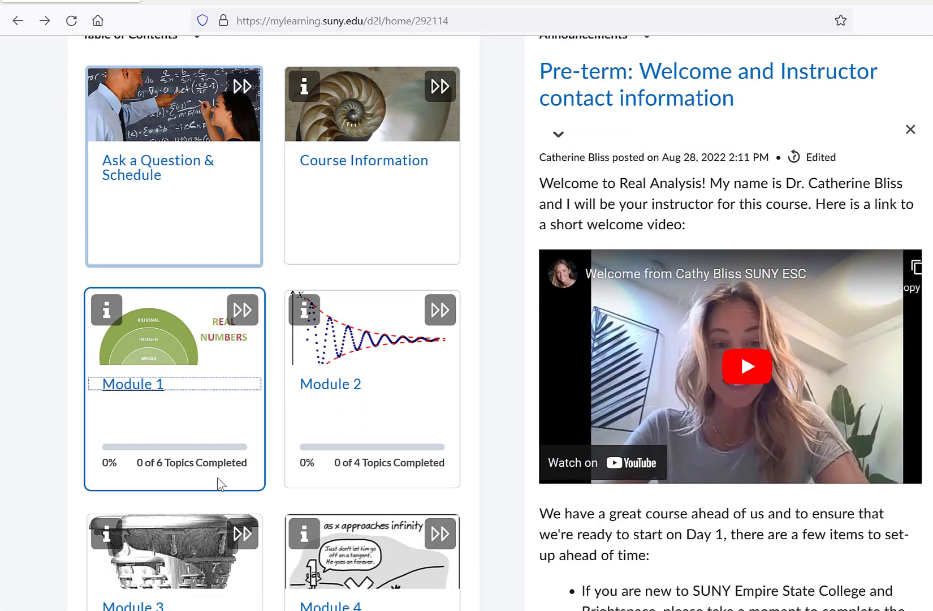
scroll(220, 483, up, 5)
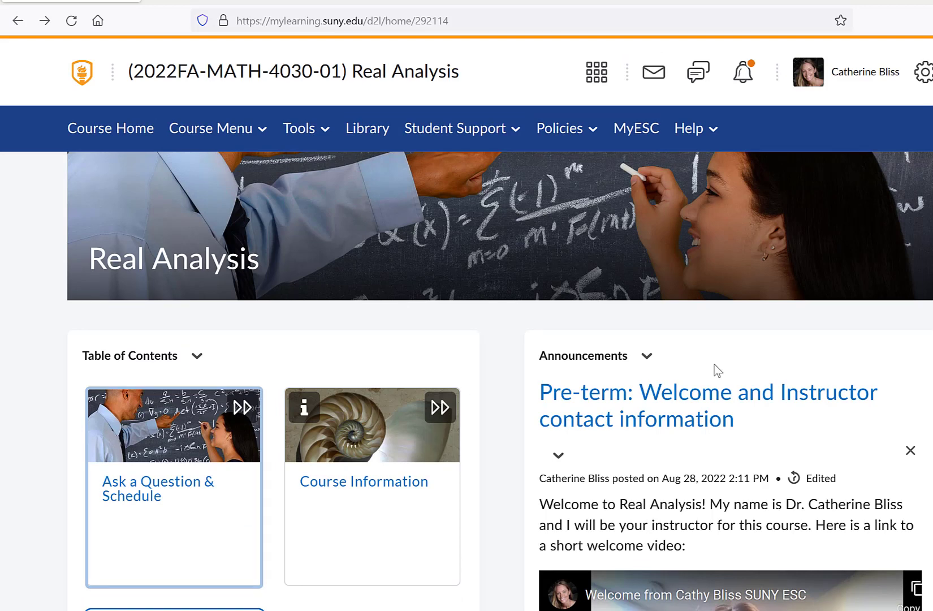
scroll(714, 370, down, 1)
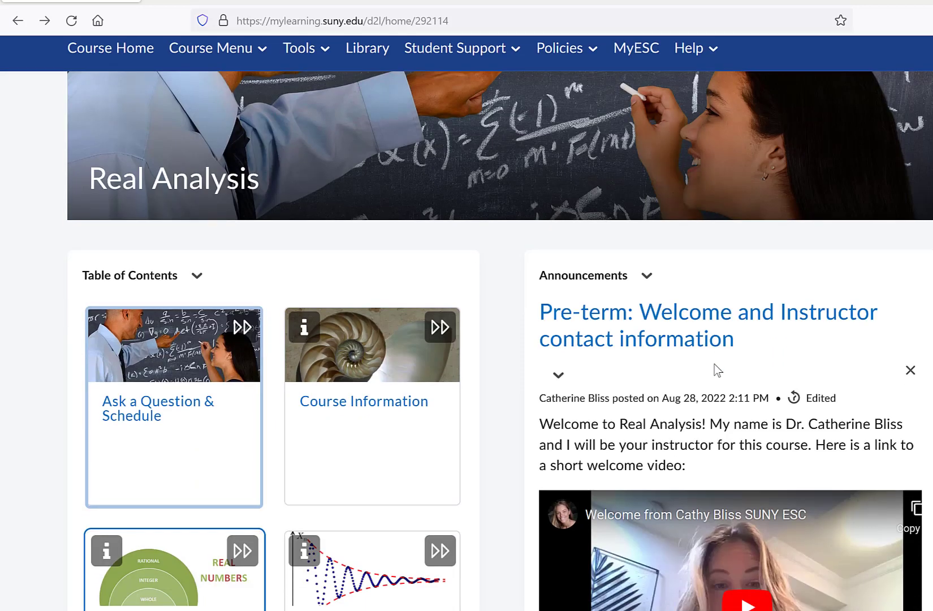
scroll(721, 367, down, 1)
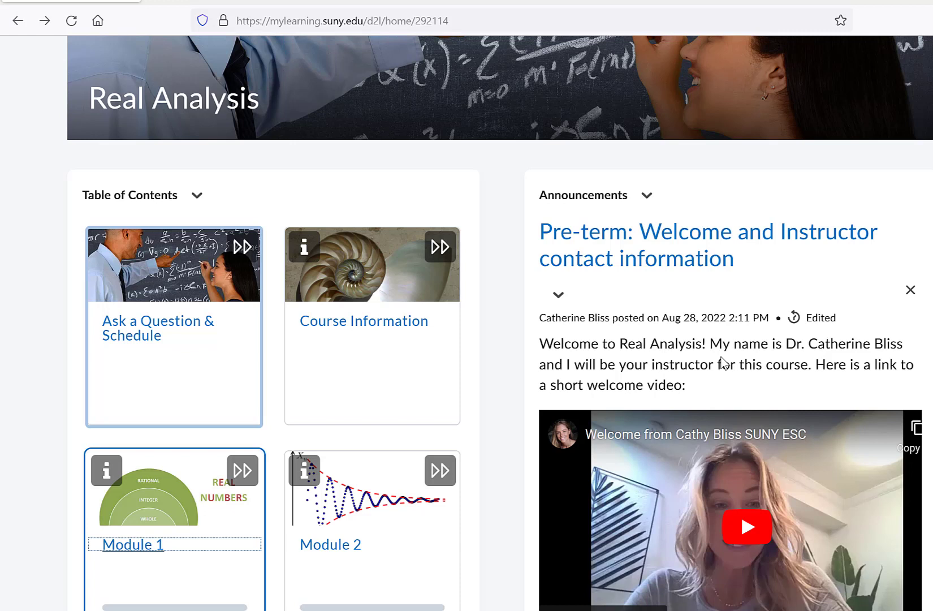
scroll(739, 386, down, 3)
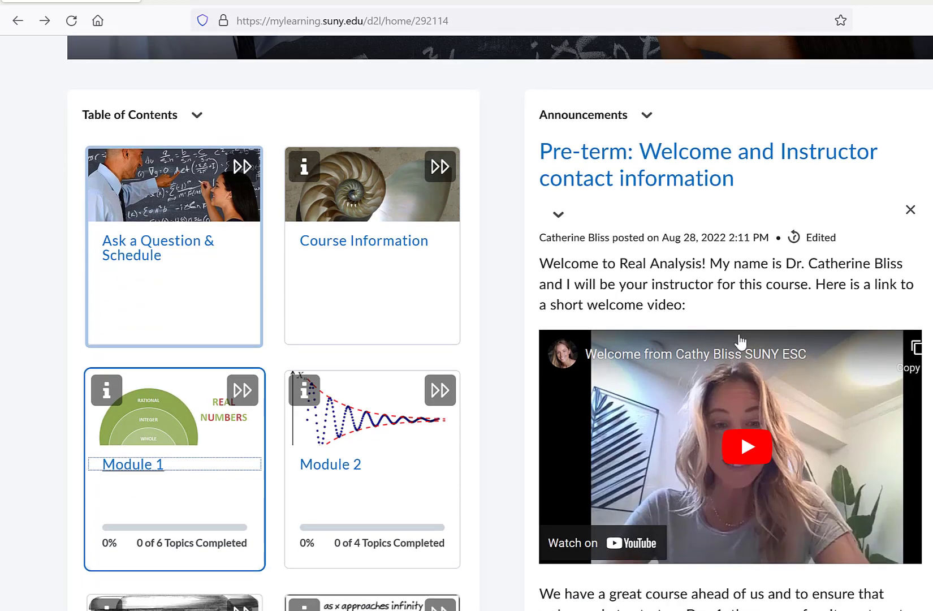
scroll(694, 368, down, 3)
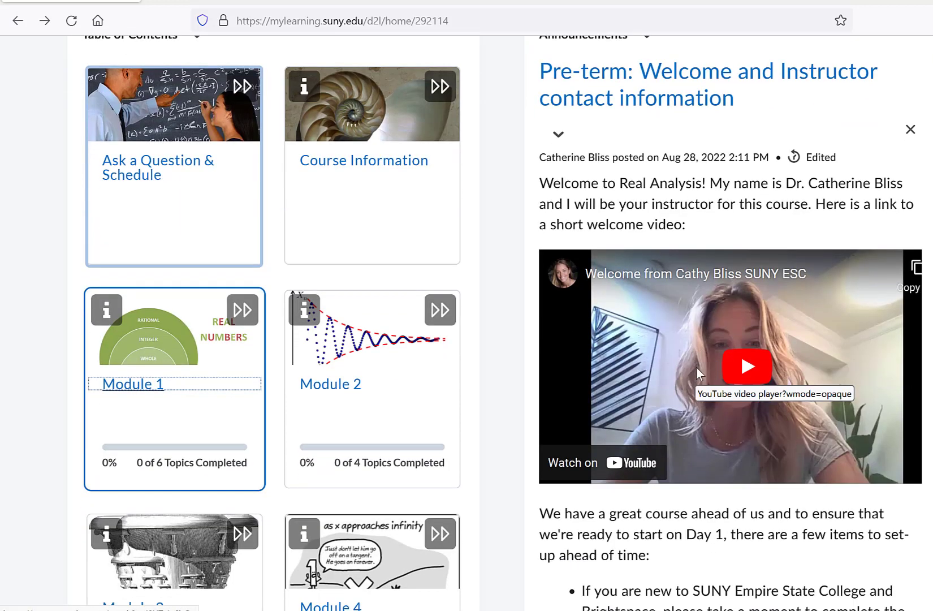
scroll(730, 376, down, 3)
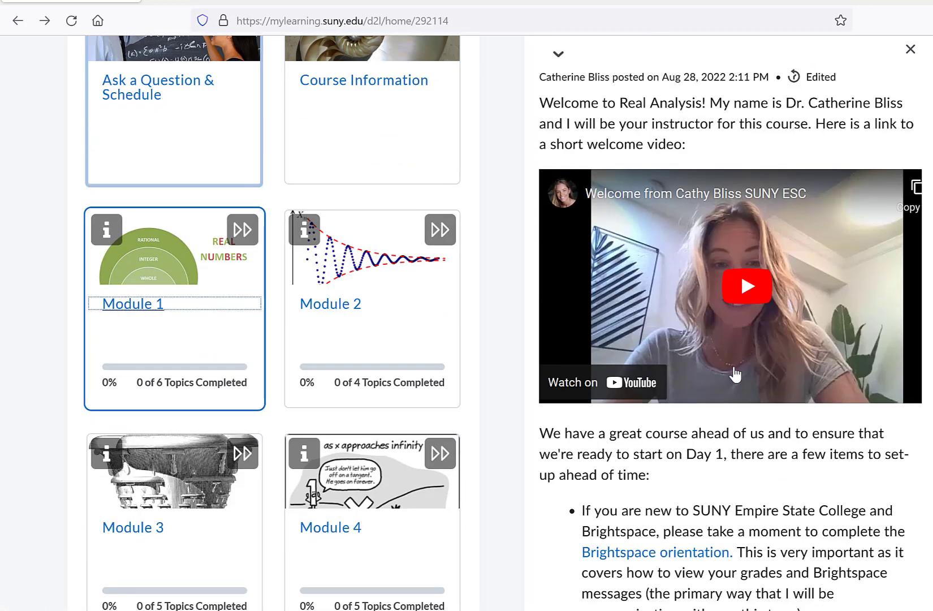
scroll(731, 373, up, 12)
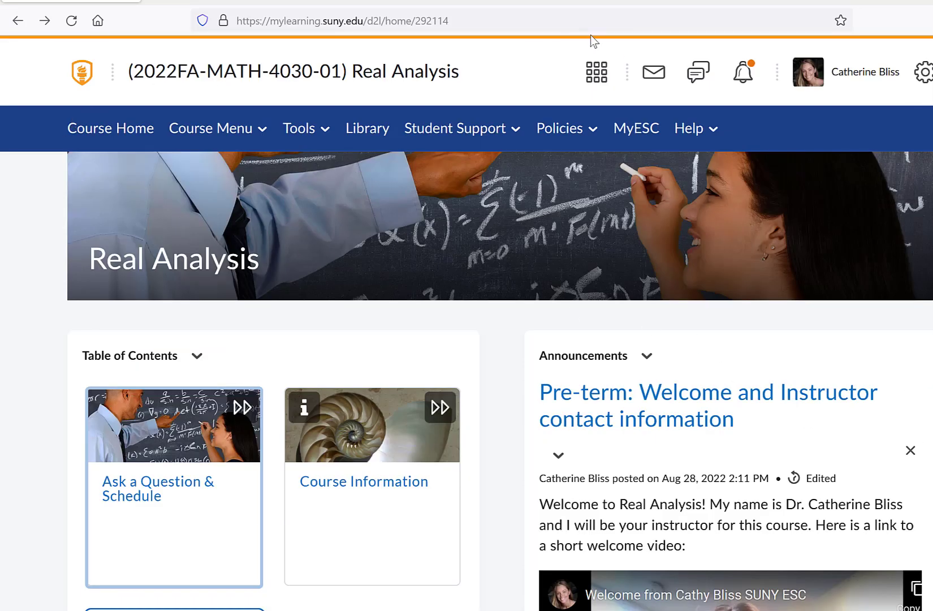
Open the Real Analysis course email Inbox from the message alerts.
click(652, 74)
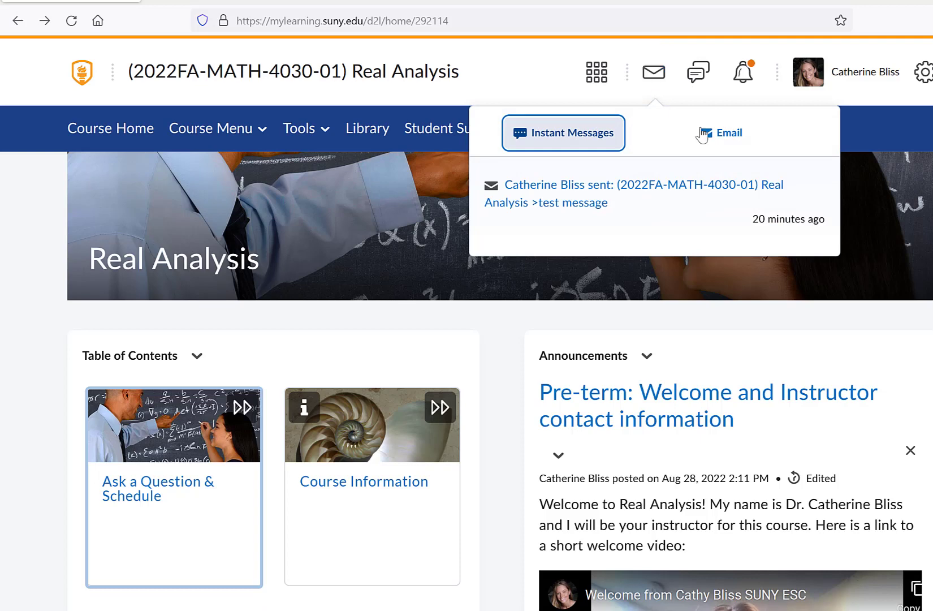
click(722, 138)
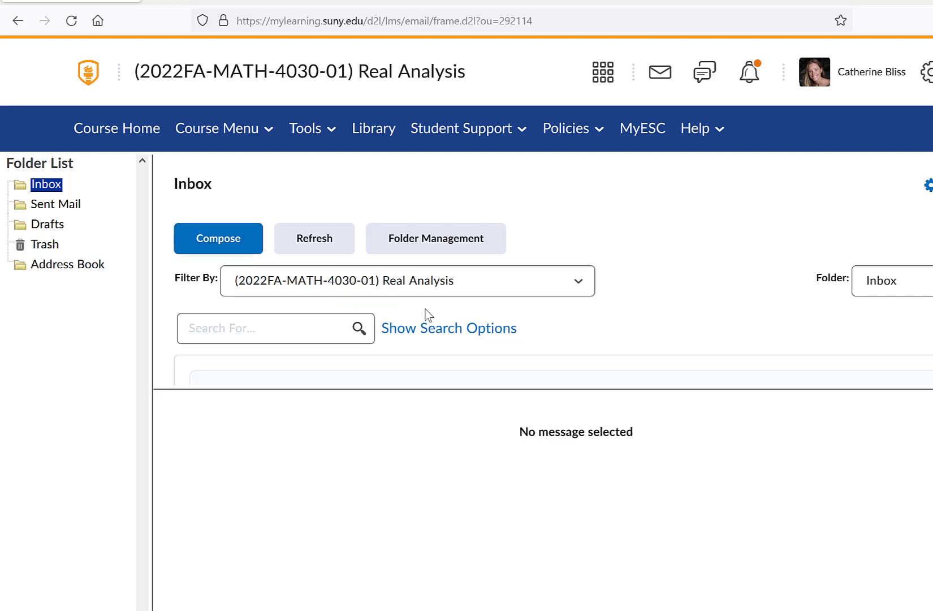
Compose a new email and add 'Module 1 homework' after the course prefix in the subject.
click(213, 243)
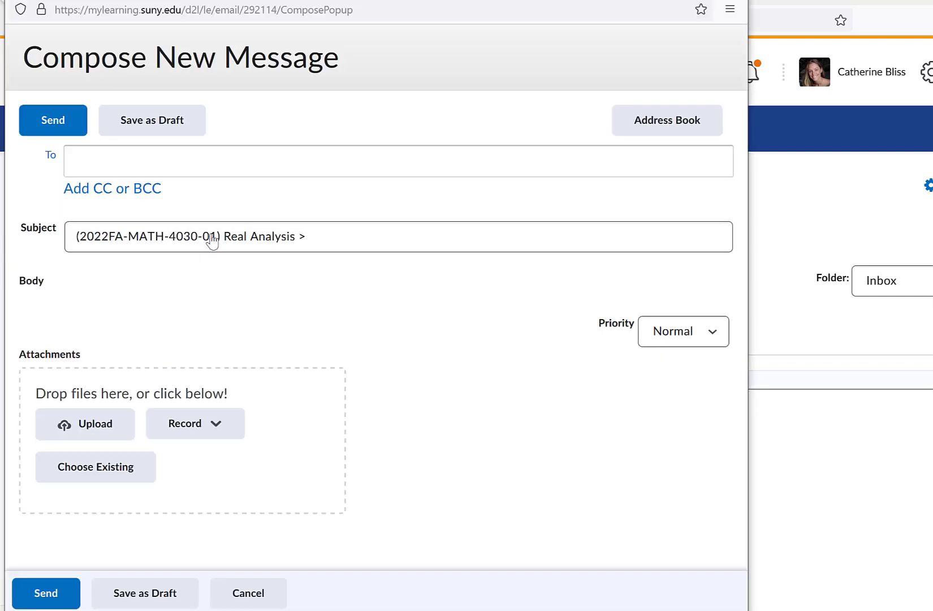
click(210, 243)
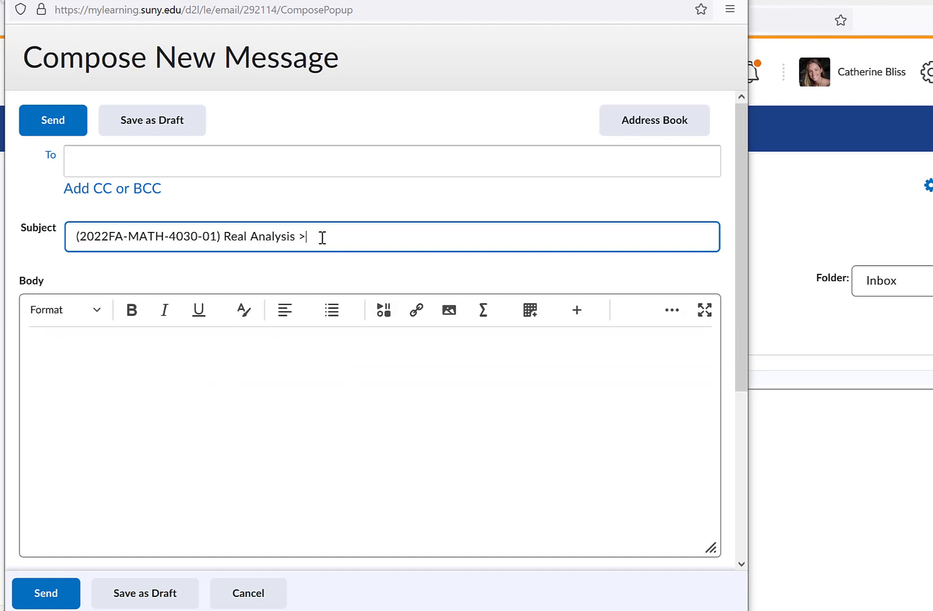
text(Module 1 homewo)
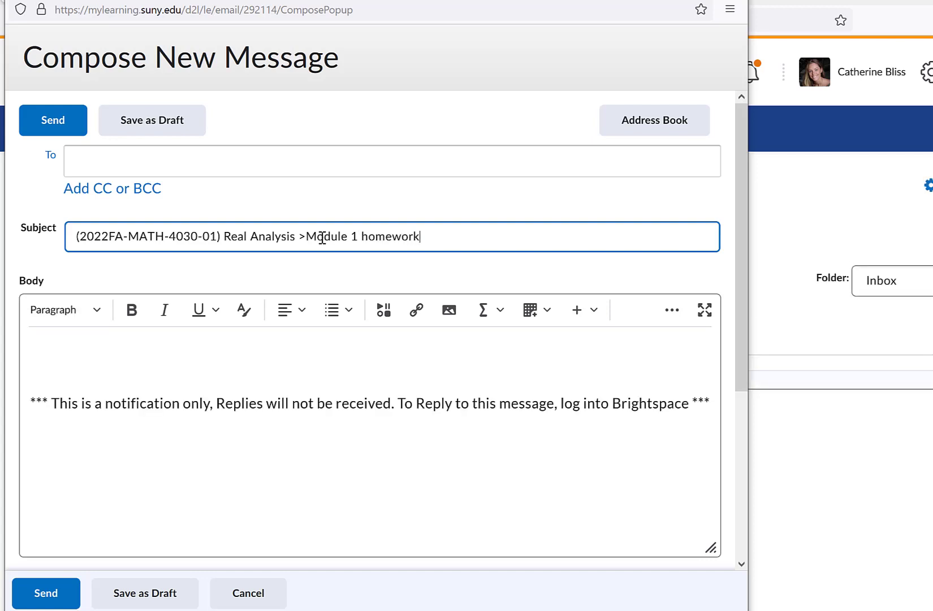
text(rk)
Select the instructor as a recipient in the Address Book, then close the compose window.
click(51, 159)
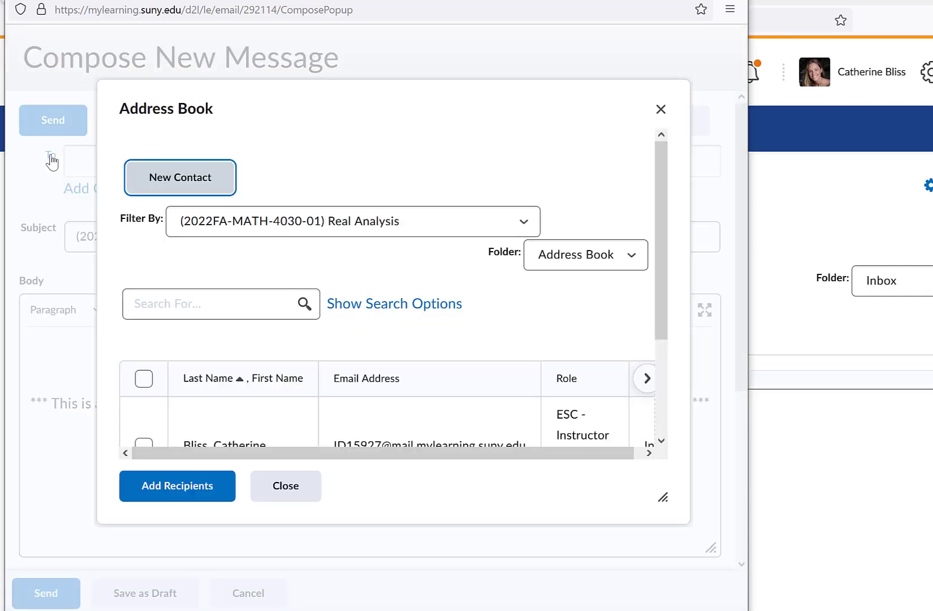
scroll(263, 303, down, 3)
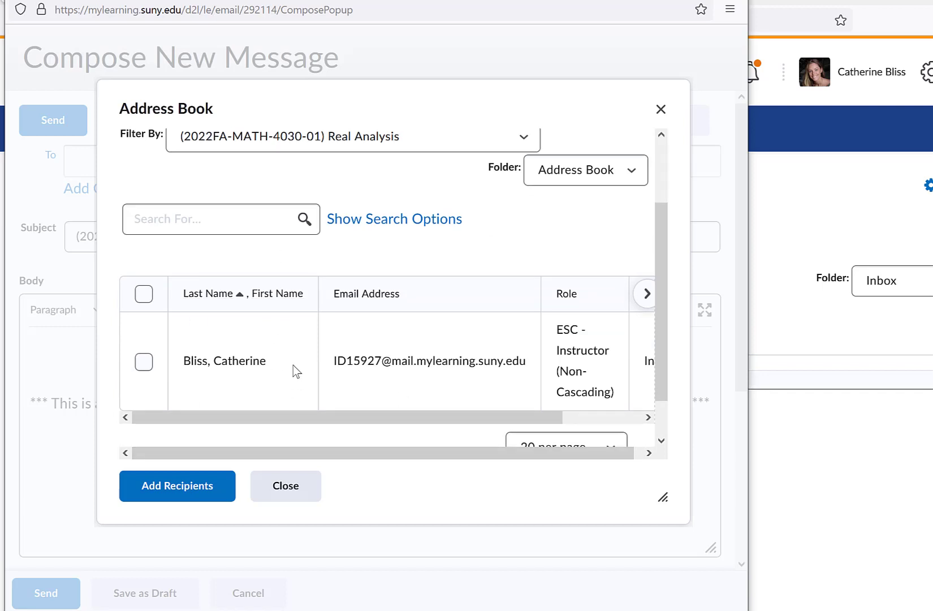
click(143, 362)
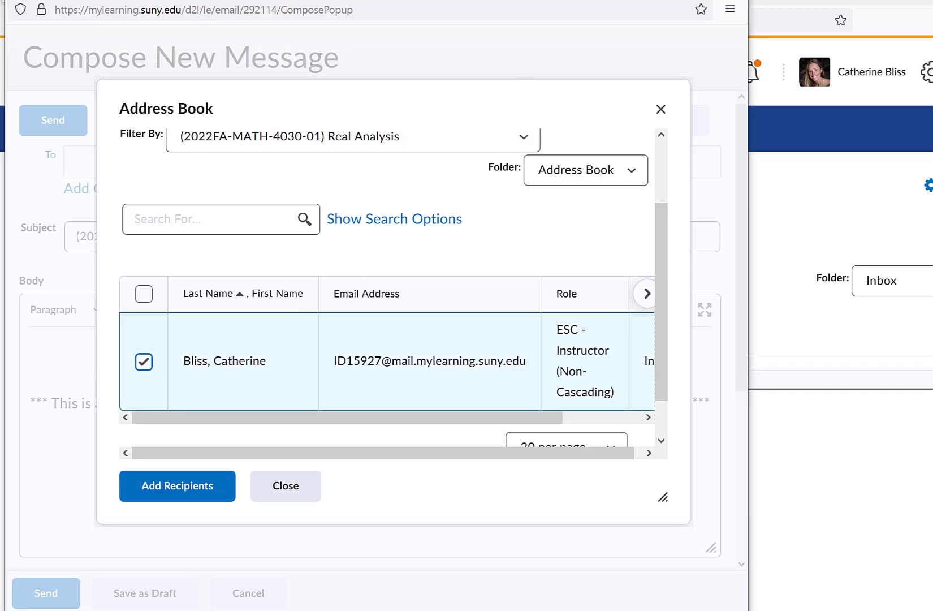
key(ctrl+w)
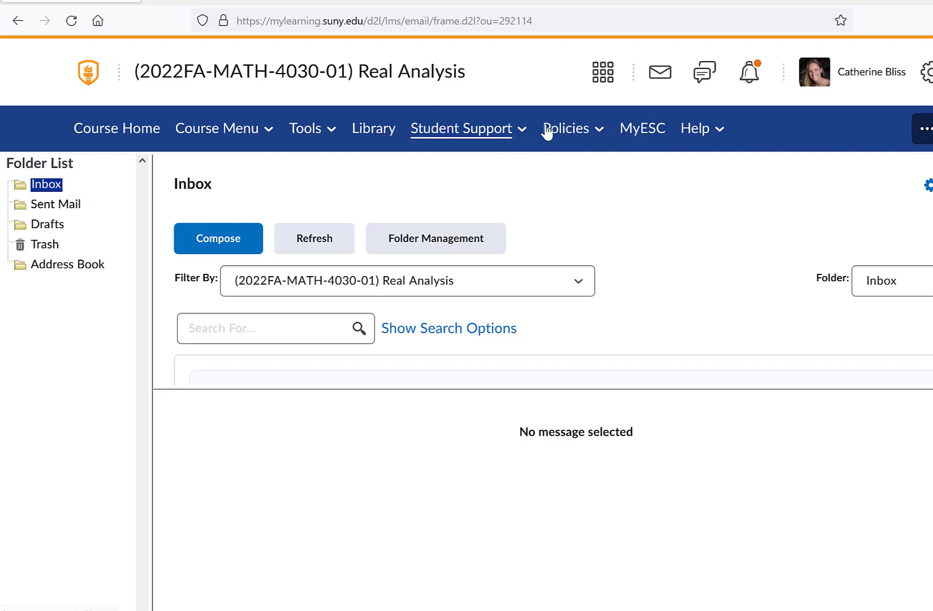
View the Real Analysis course as the ESC - Student (Non-Cascading) role.
click(264, 137)
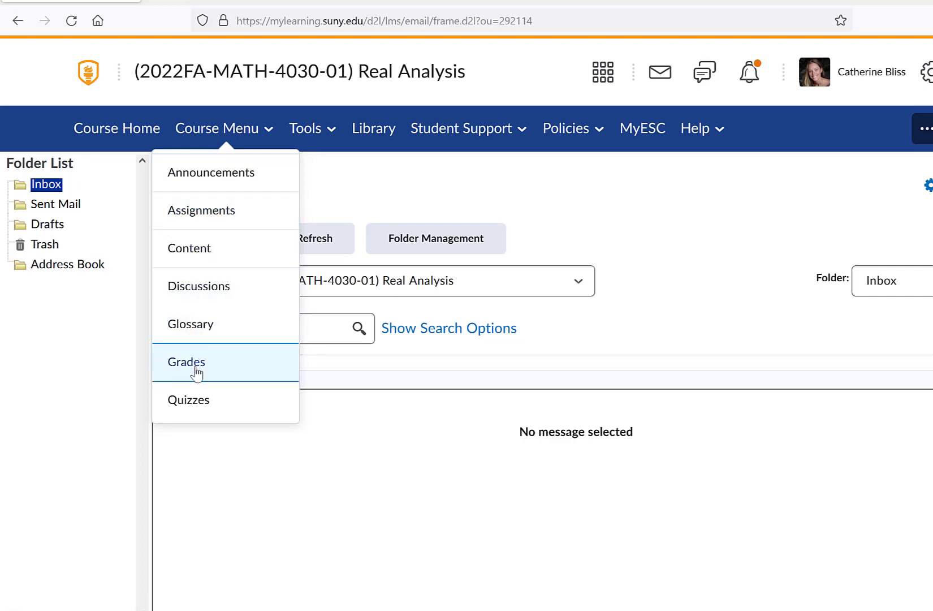
click(869, 85)
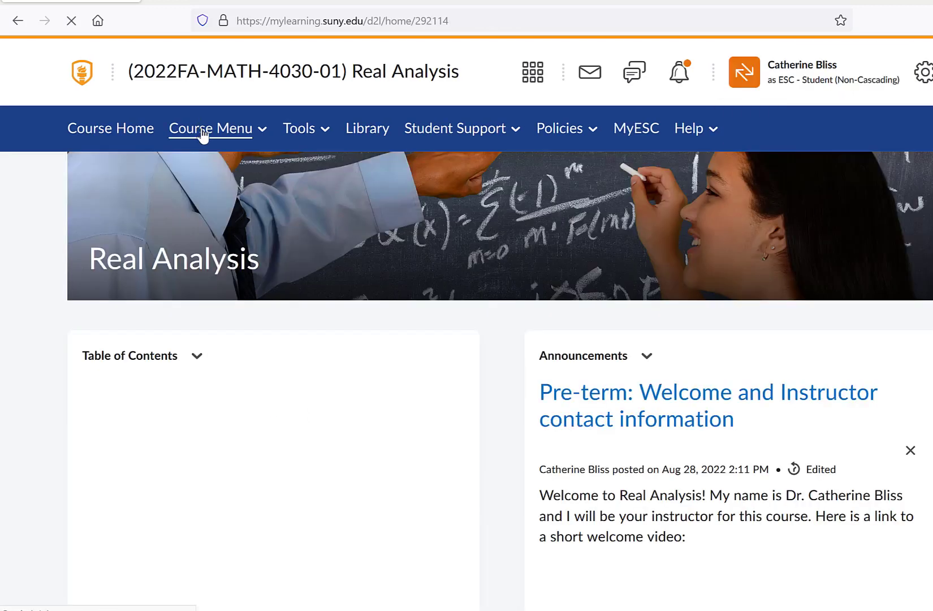
Open Grades from the Course Menu and review the 0% final grade and 0/100 assignments.
click(203, 133)
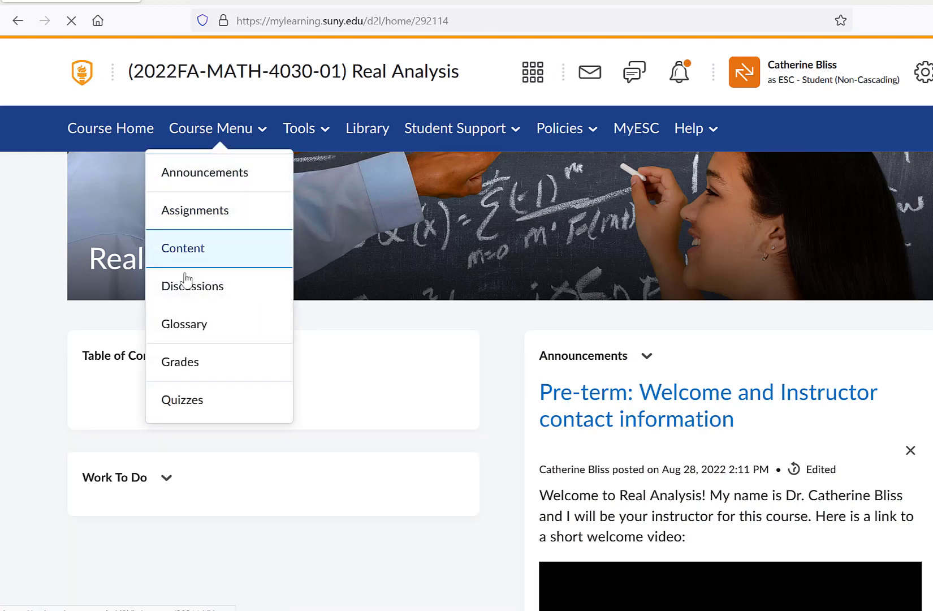
click(182, 377)
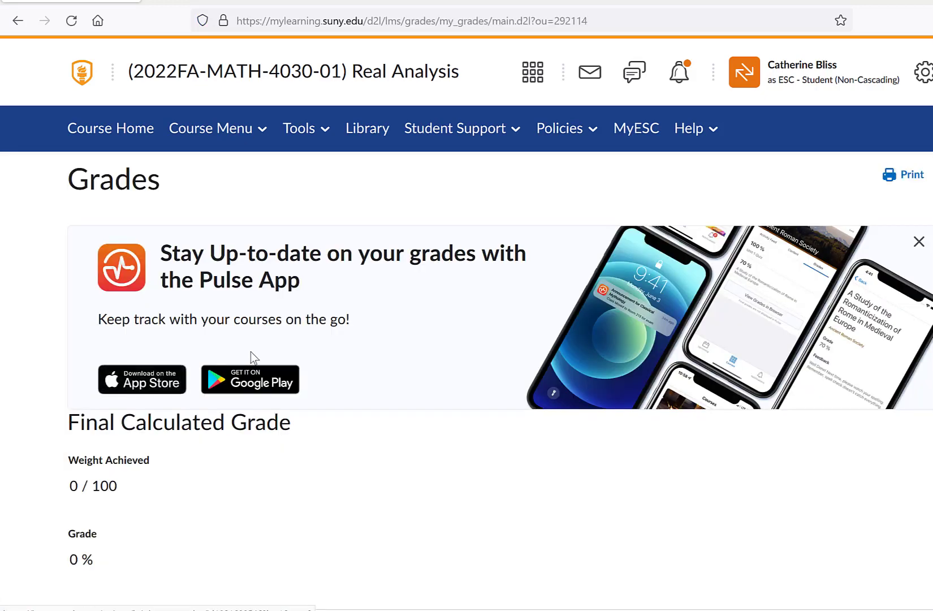
scroll(252, 356, down, 2)
scroll(252, 353, down, 4)
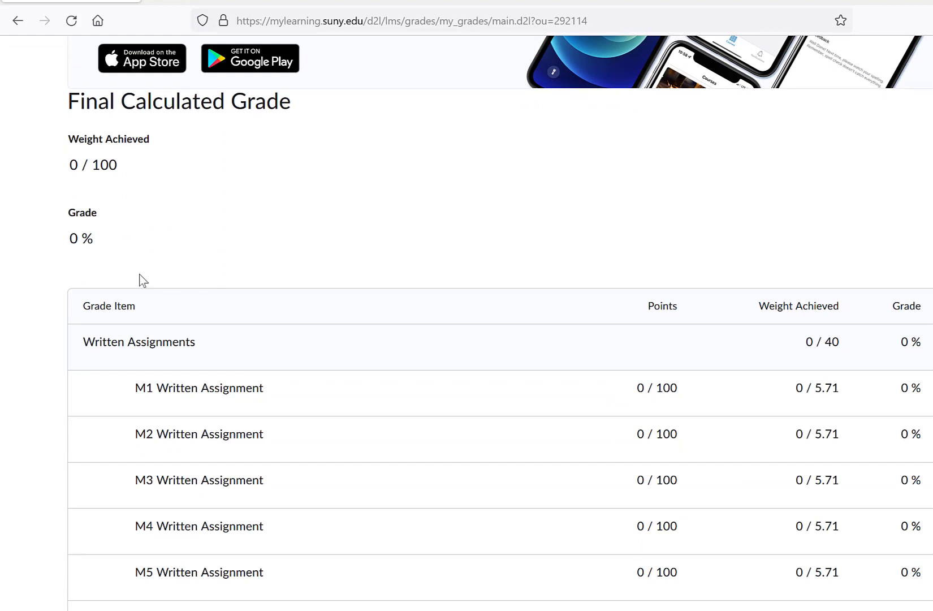
scroll(140, 277, down, 2)
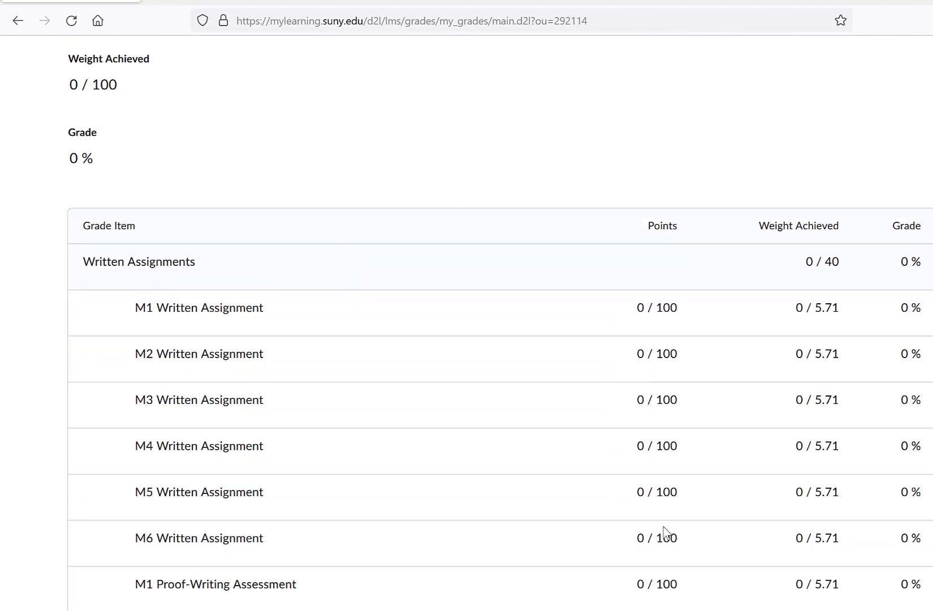
scroll(652, 524, up, 3)
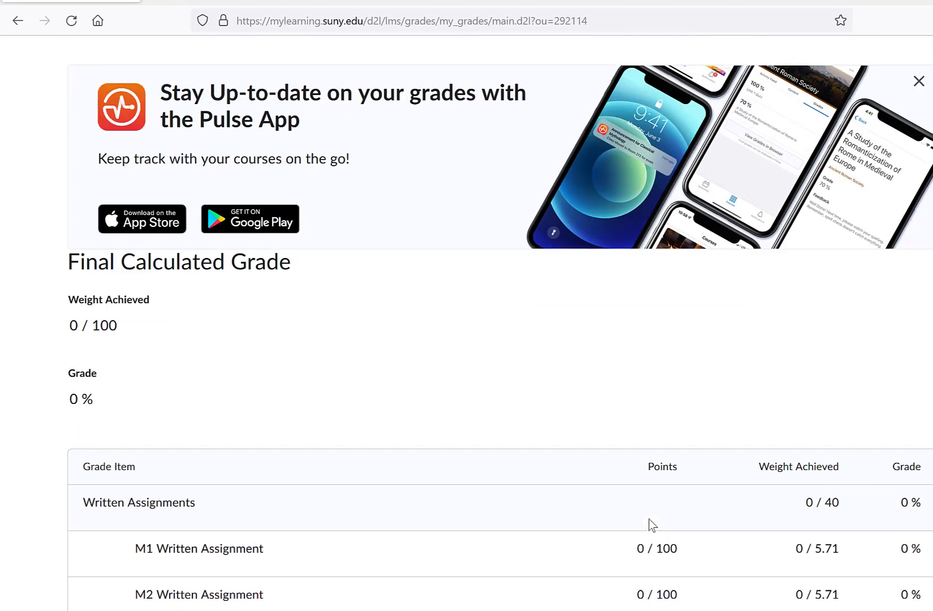
scroll(650, 524, up, 1)
scroll(650, 523, down, 3)
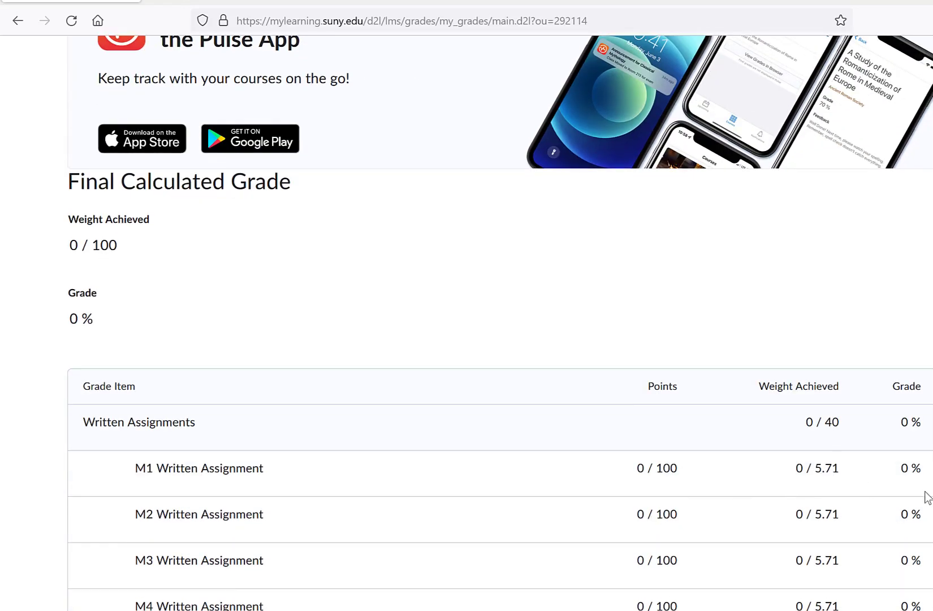
scroll(608, 413, up, 4)
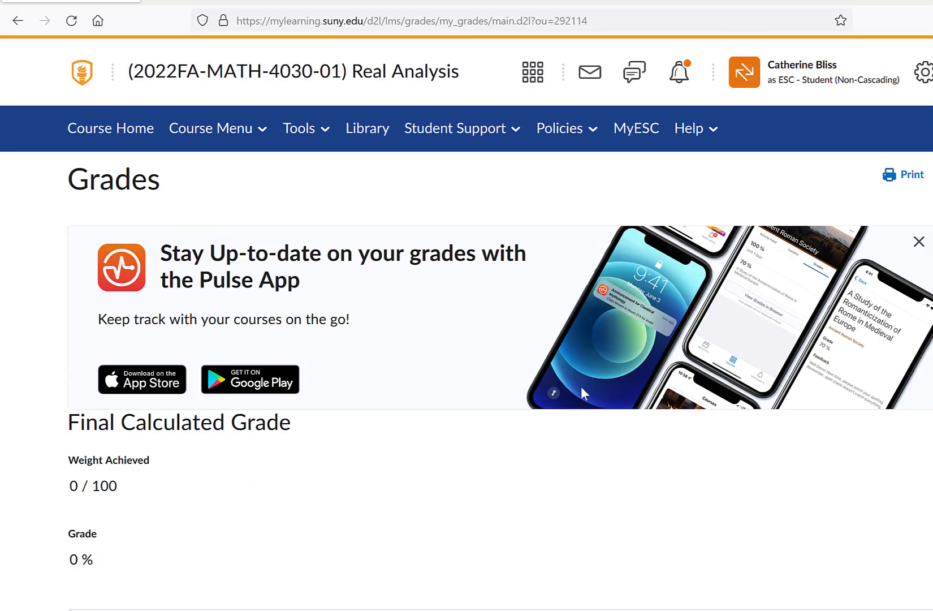